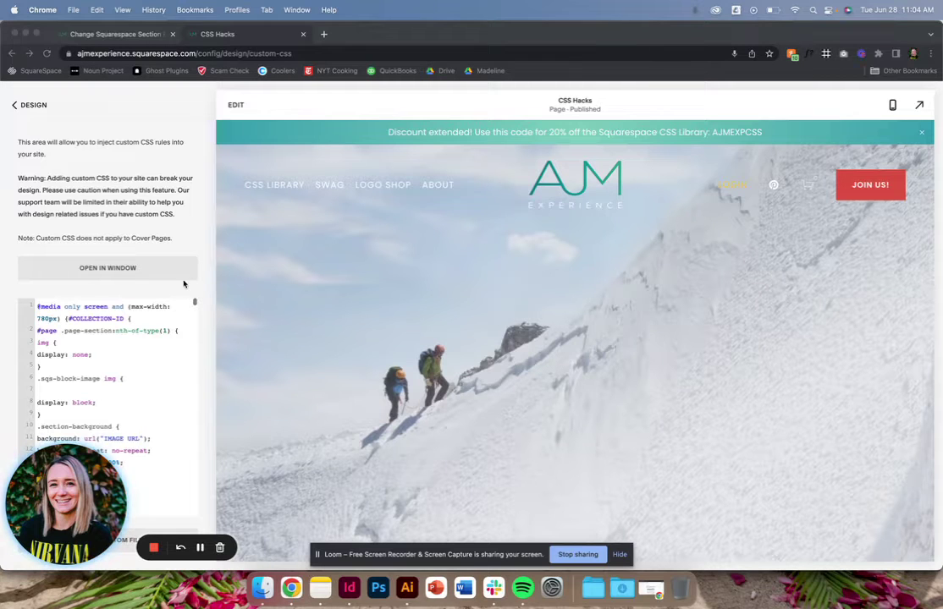
# Scroll through the CSS Hacks page preview to review the hero section.
pyautogui.click(162, 356)
pyautogui.scroll(-1, 153, 353)
pyautogui.scroll(1, 153, 353)
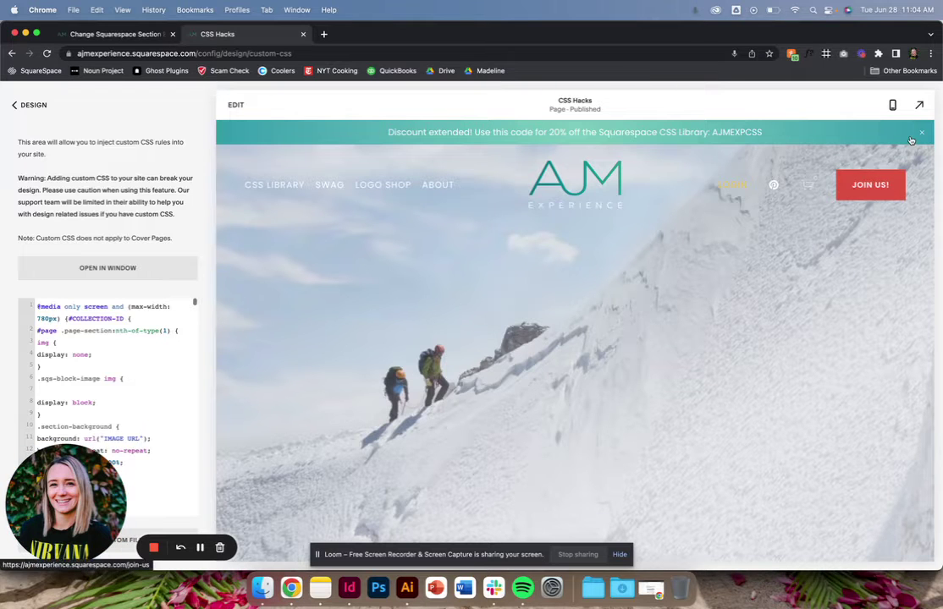
pyautogui.scroll(-2, 708, 385)
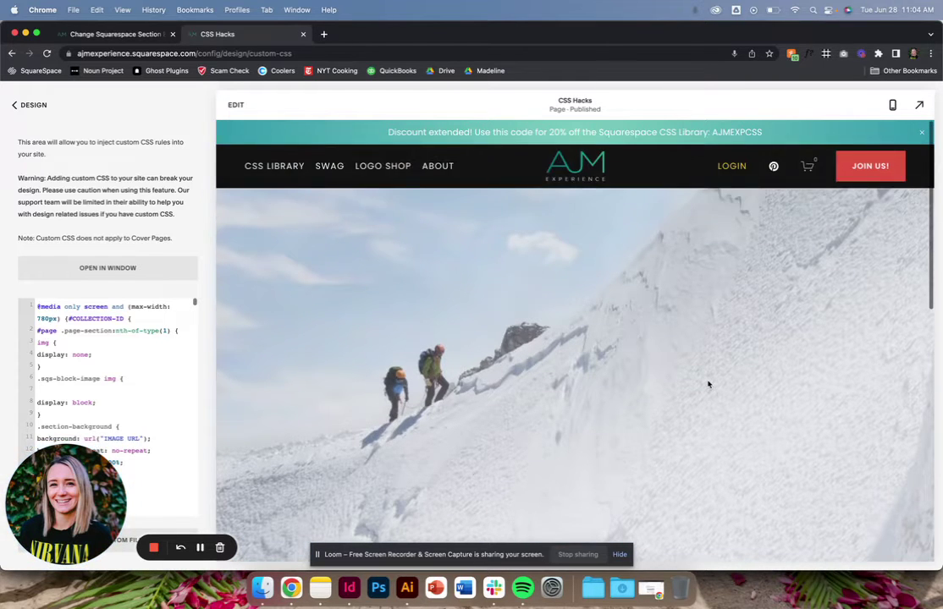
pyautogui.scroll(-2, 709, 385)
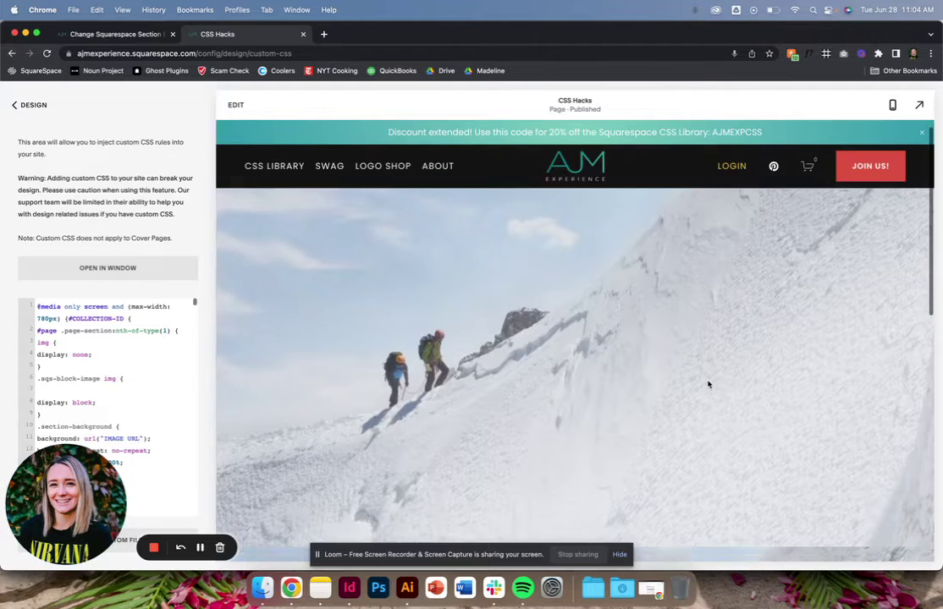
pyautogui.scroll(-3, 708, 385)
pyautogui.scroll(-2, 708, 385)
pyautogui.scroll(3, 707, 383)
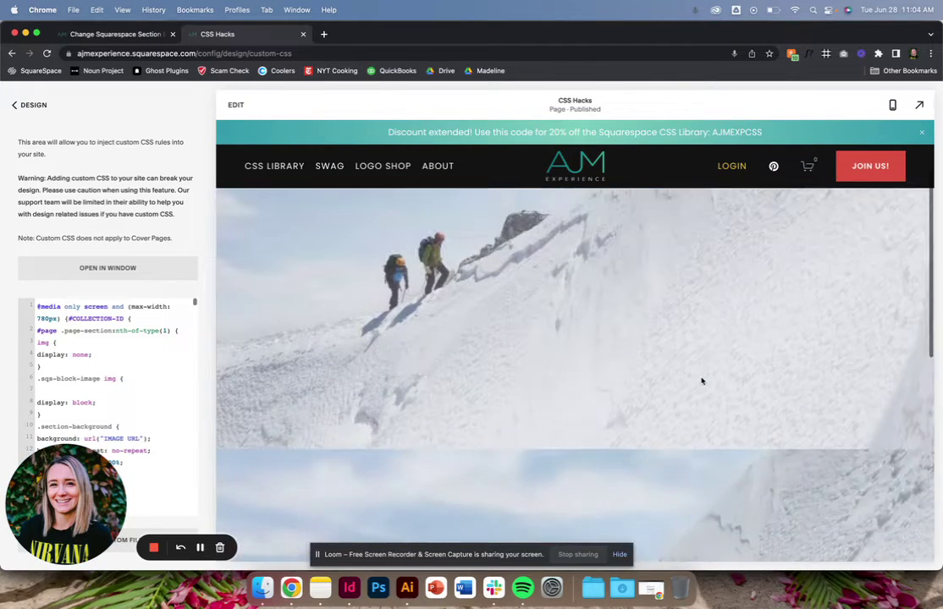
pyautogui.scroll(3, 702, 382)
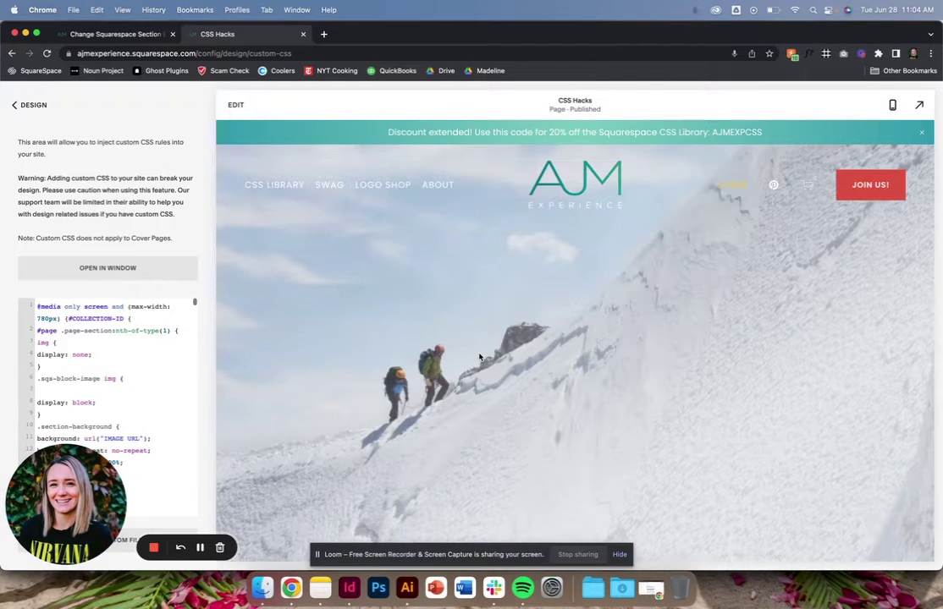
# View the live site full screen, then return and switch the preview to mobile layout.
pyautogui.click(919, 104)
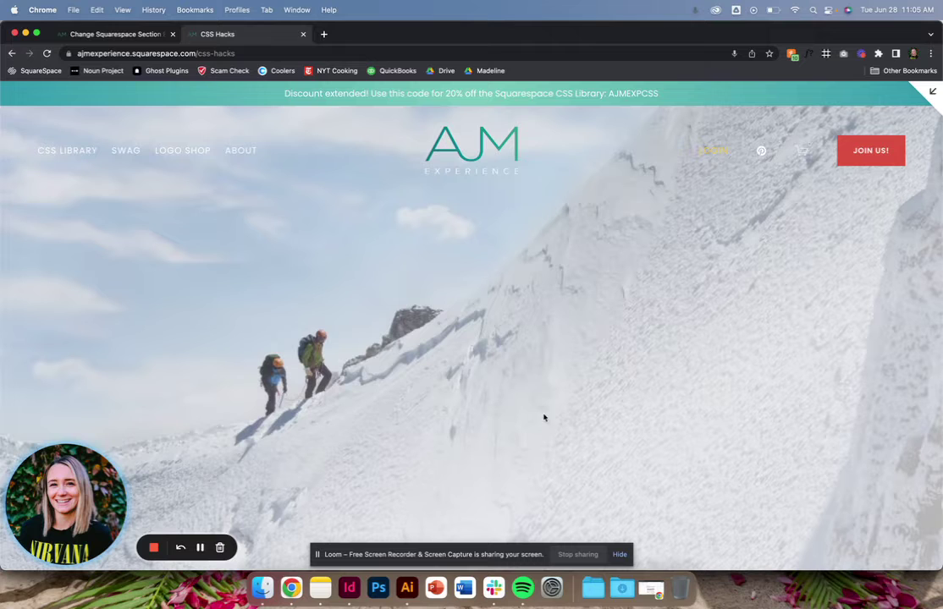
pyautogui.click(931, 92)
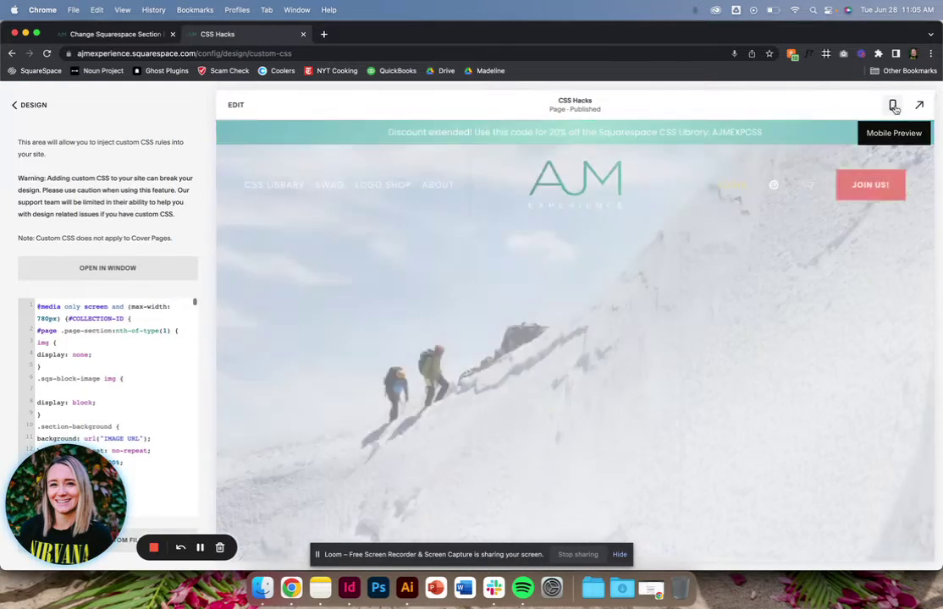
pyautogui.click(892, 104)
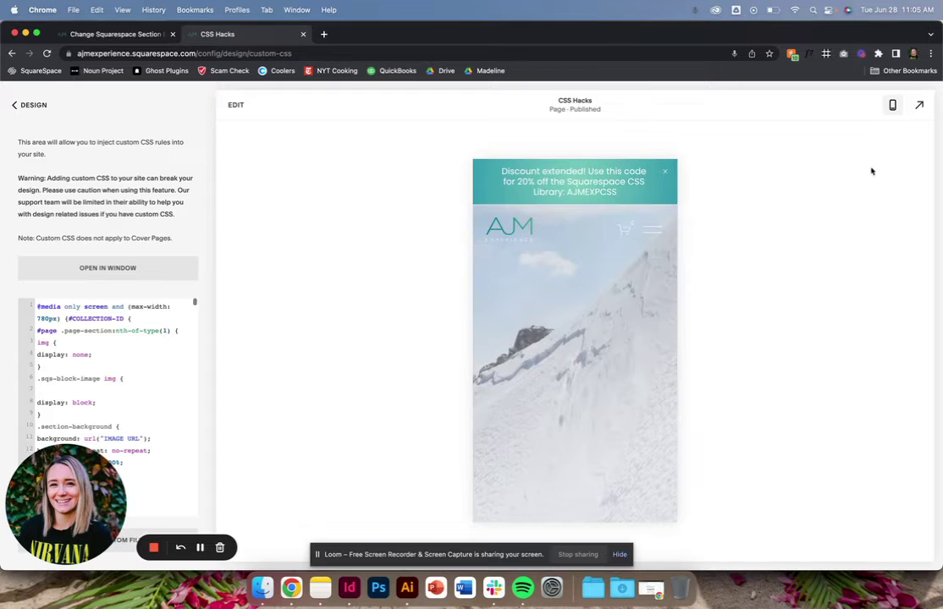
# Back in desktop preview, drag the hero background image's focal point left in its Background settings.
pyautogui.click(892, 106)
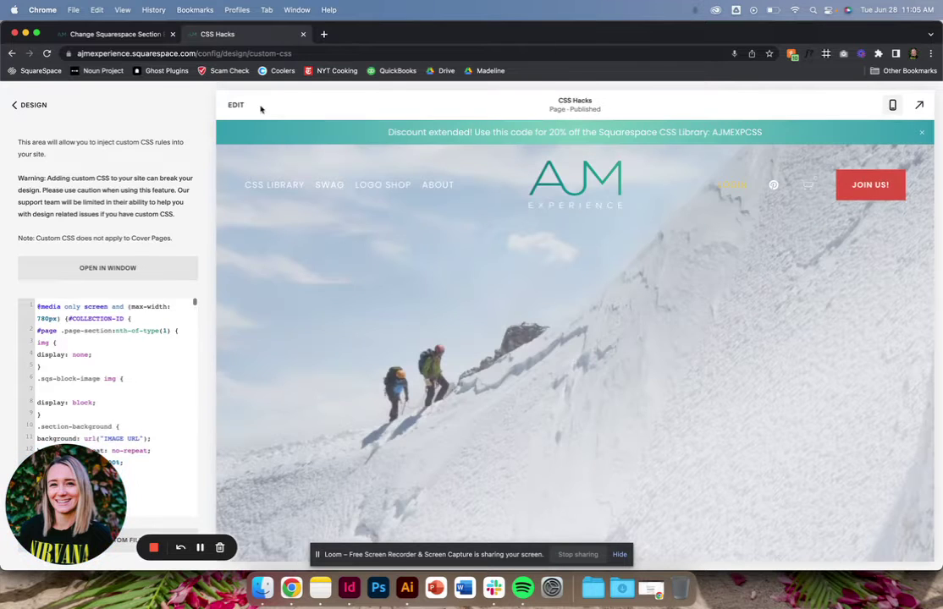
pyautogui.click(236, 105)
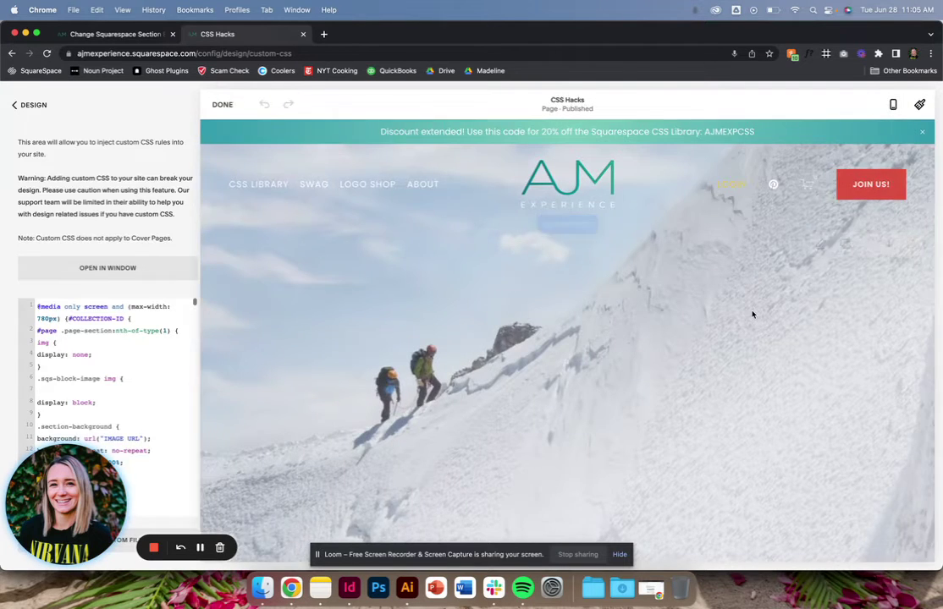
pyautogui.click(828, 250)
pyautogui.click(824, 292)
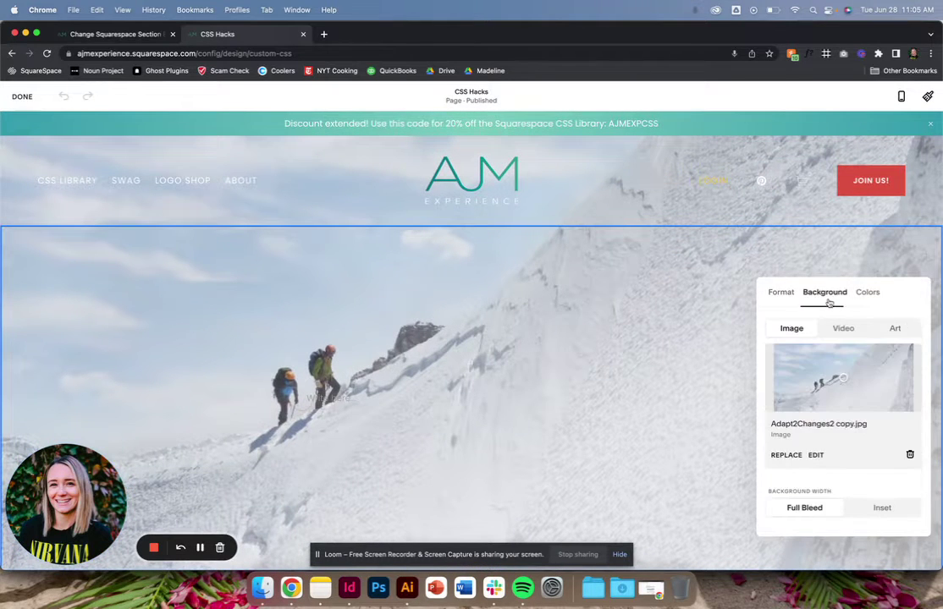
pyautogui.moveTo(840, 381); pyautogui.dragTo(818, 384)
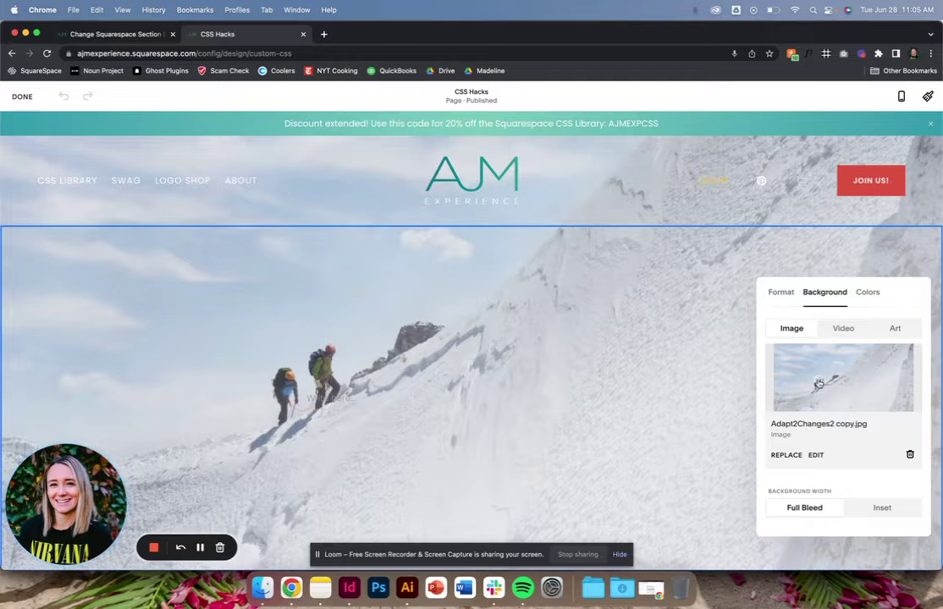
pyautogui.click(644, 319)
pyautogui.click(22, 96)
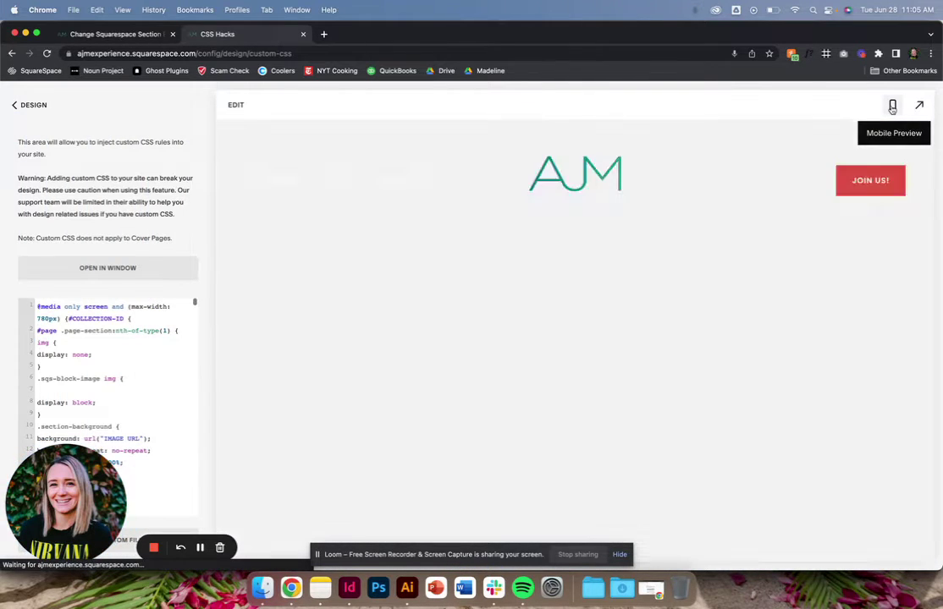
pyautogui.click(892, 107)
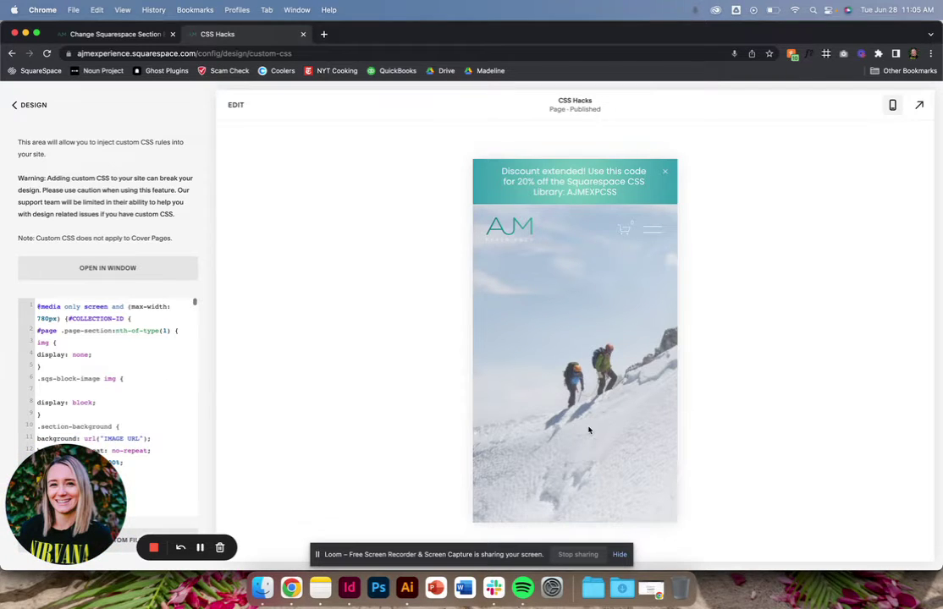
pyautogui.scroll(-2, 589, 430)
pyautogui.scroll(2, 589, 430)
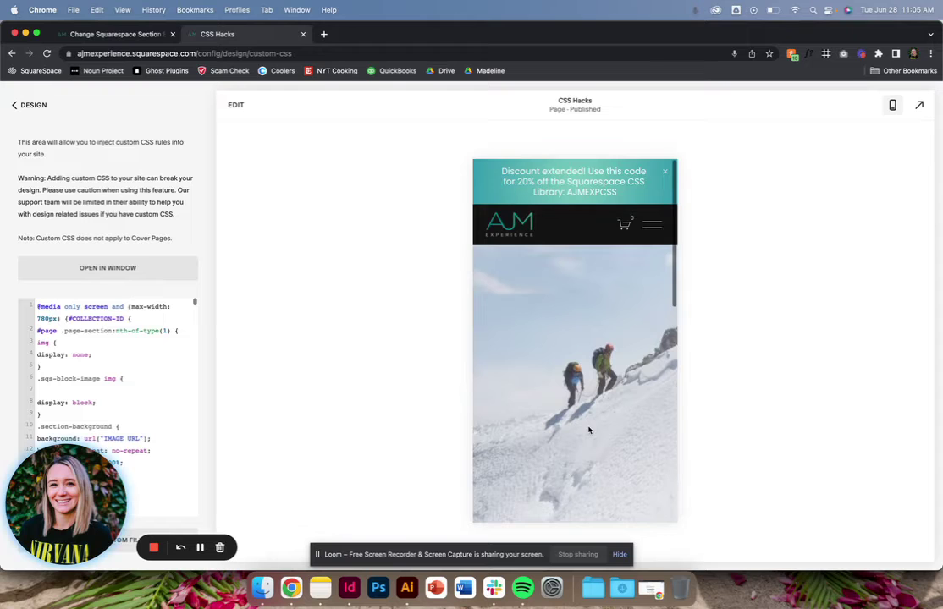
pyautogui.click(892, 110)
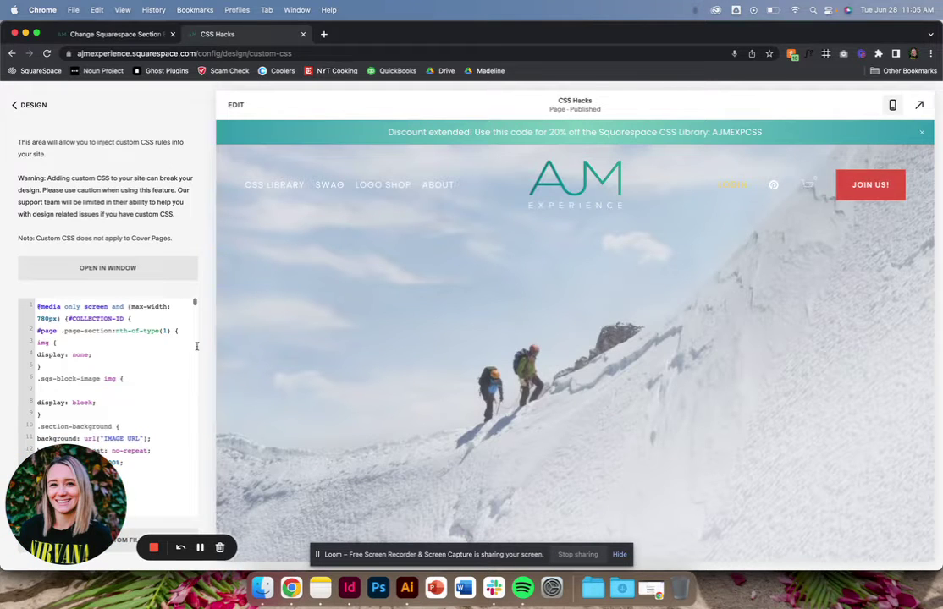
pyautogui.click(195, 367)
pyautogui.scroll(2, 144, 500)
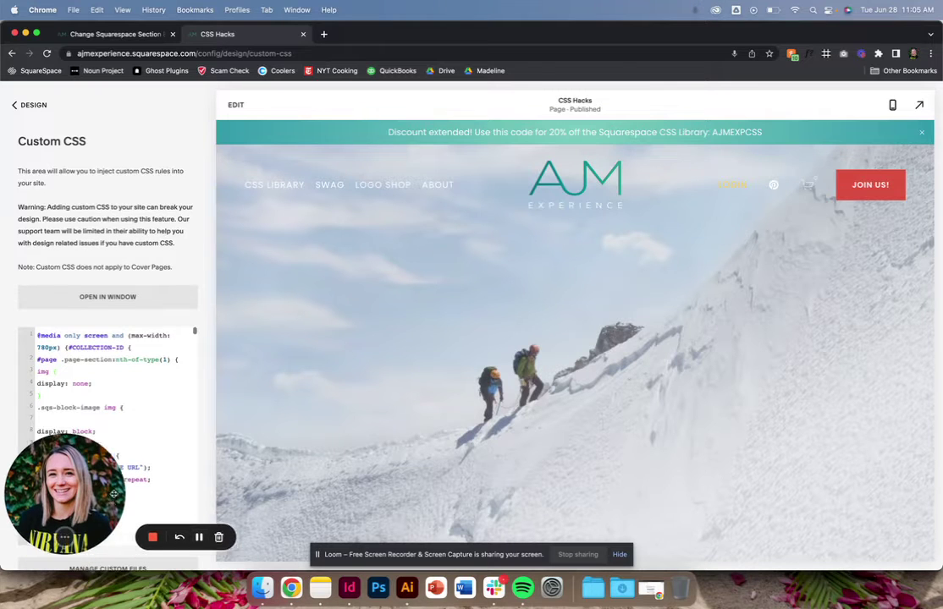
pyautogui.moveTo(114, 494); pyautogui.dragTo(106, 128)
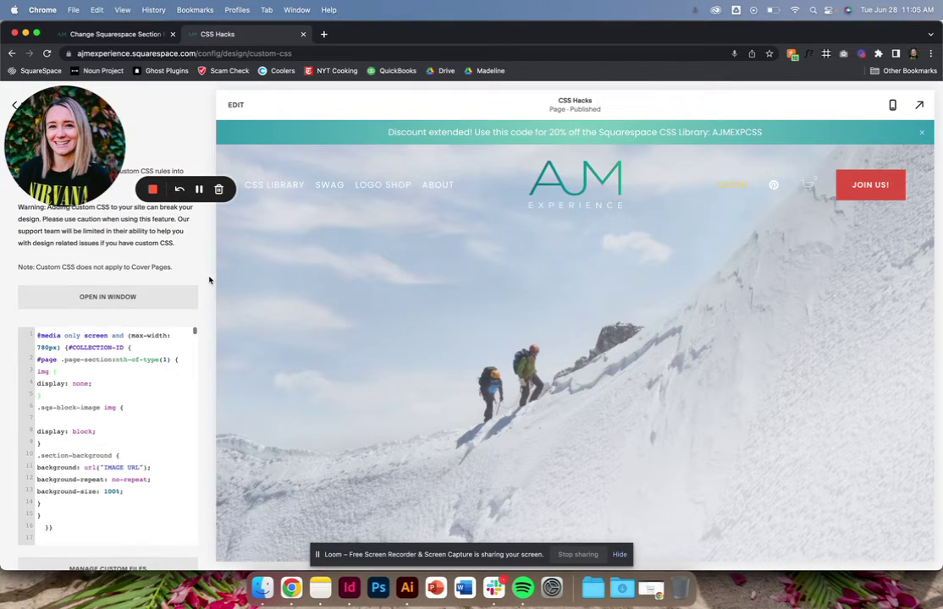
pyautogui.scroll(-2, 210, 279)
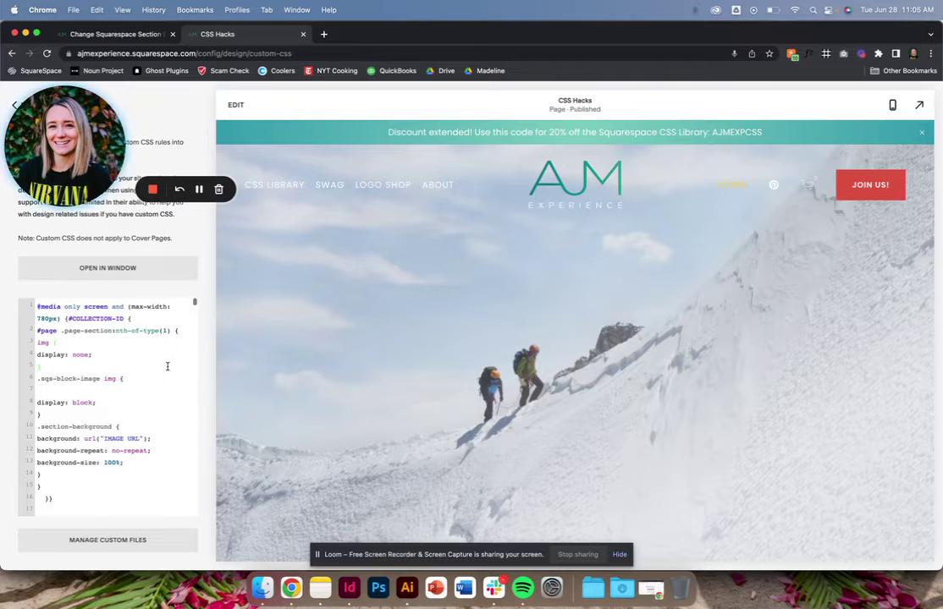
pyautogui.click(115, 34)
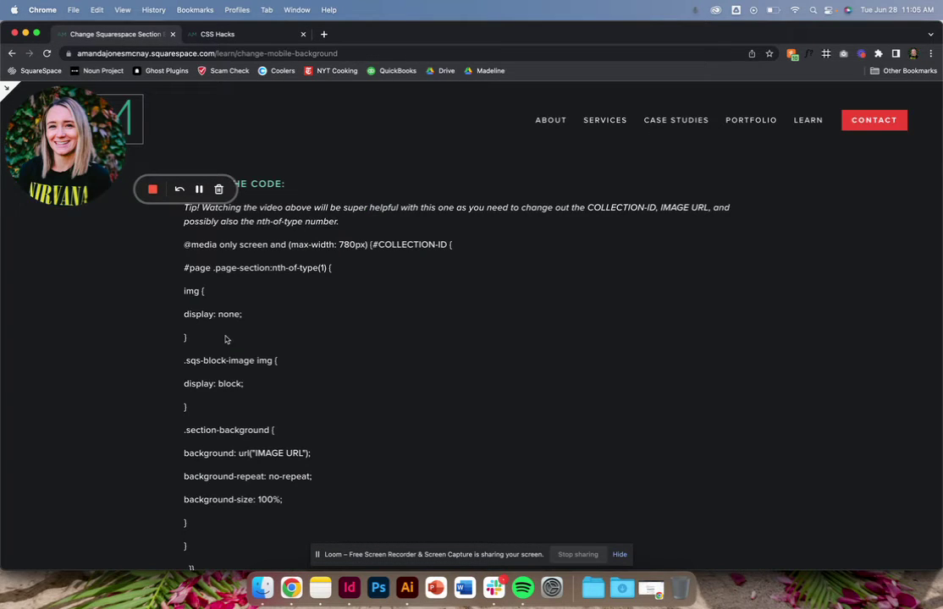
pyautogui.moveTo(184, 244)
pyautogui.mouseDown()
pyautogui.moveTo(209, 319)
pyautogui.moveTo(199, 487)
pyautogui.mouseUp()
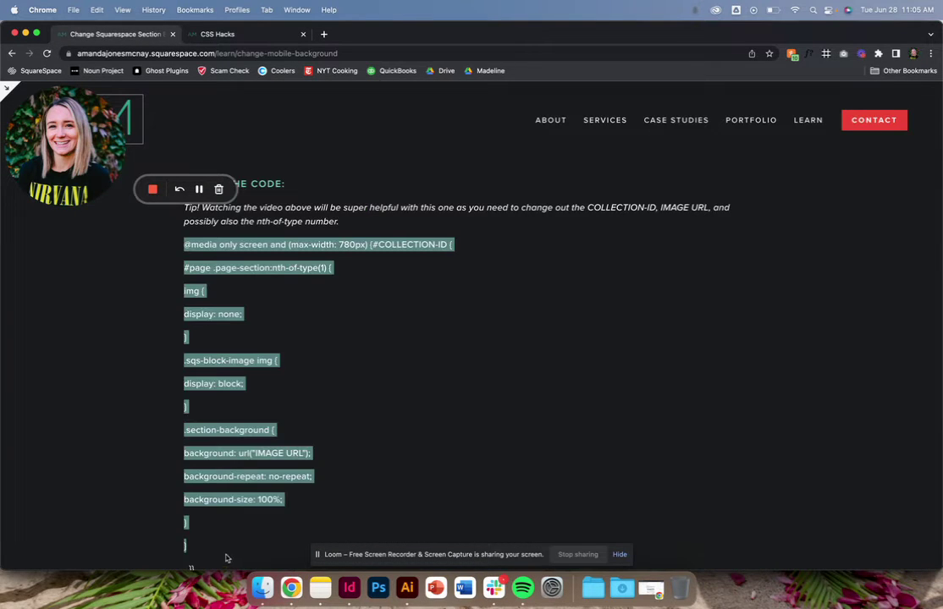
pyautogui.click(218, 34)
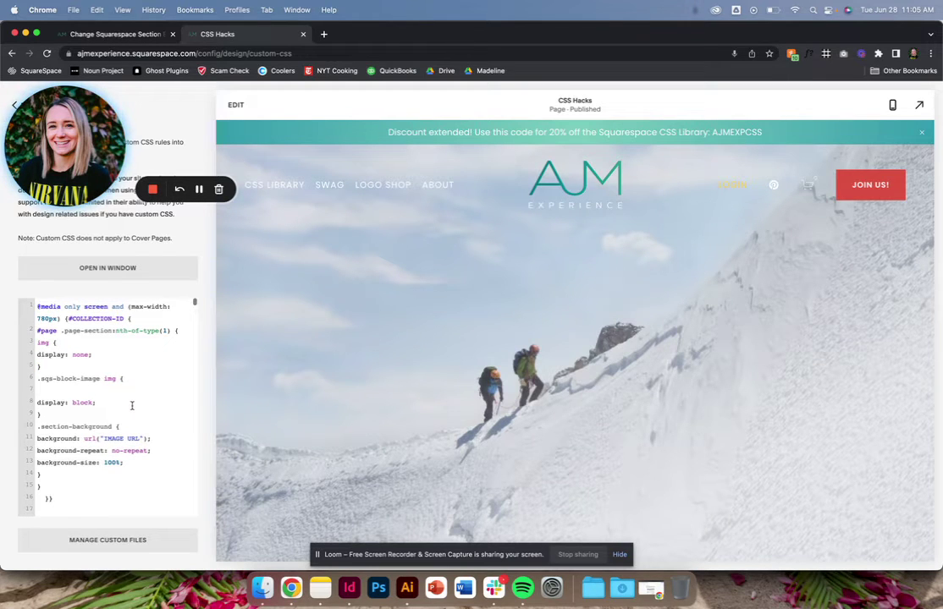
# Copy the page's collection ID with the ID-finder extension and paste it over #COLLECTION-ID.
pyautogui.click(132, 405)
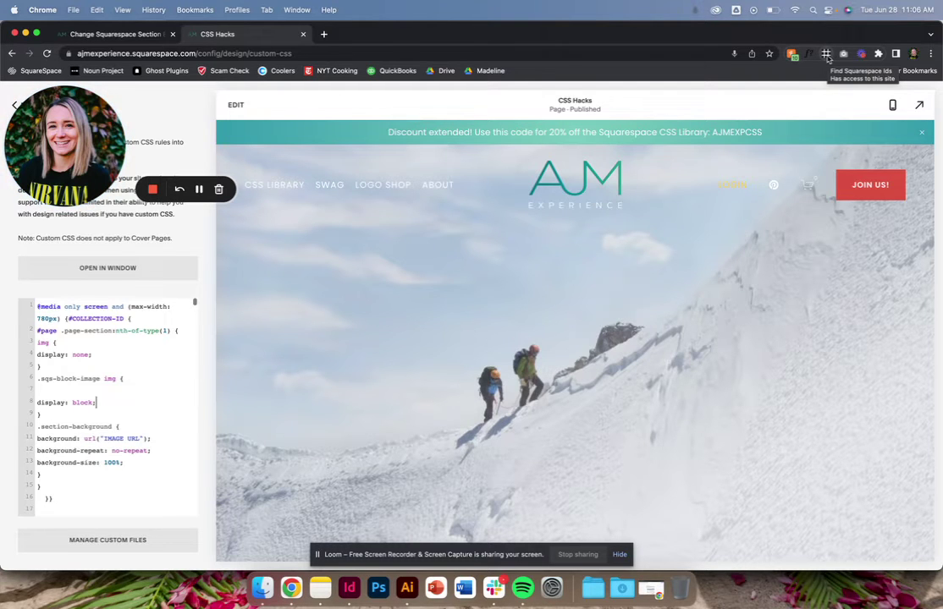
pyautogui.click(826, 54)
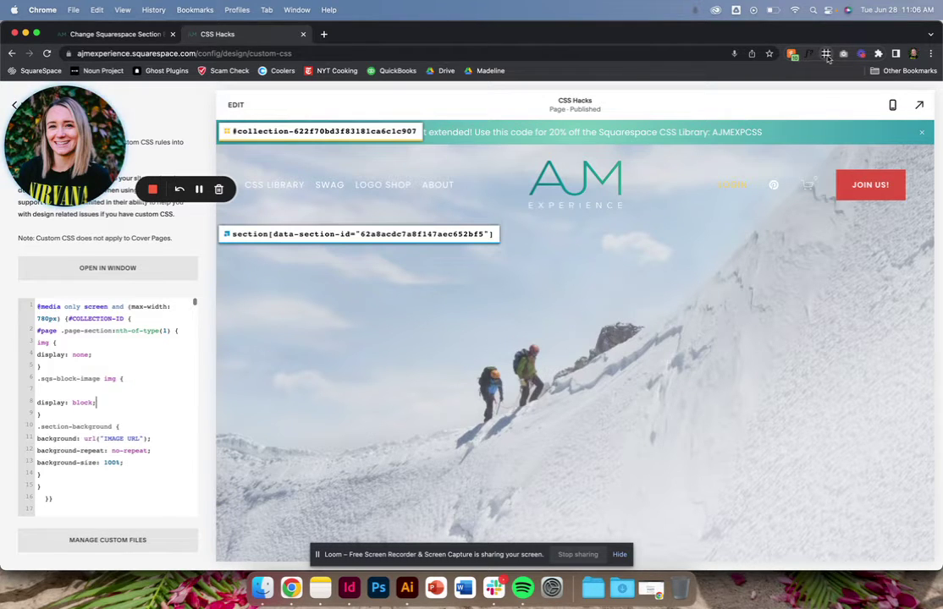
pyautogui.click(338, 133)
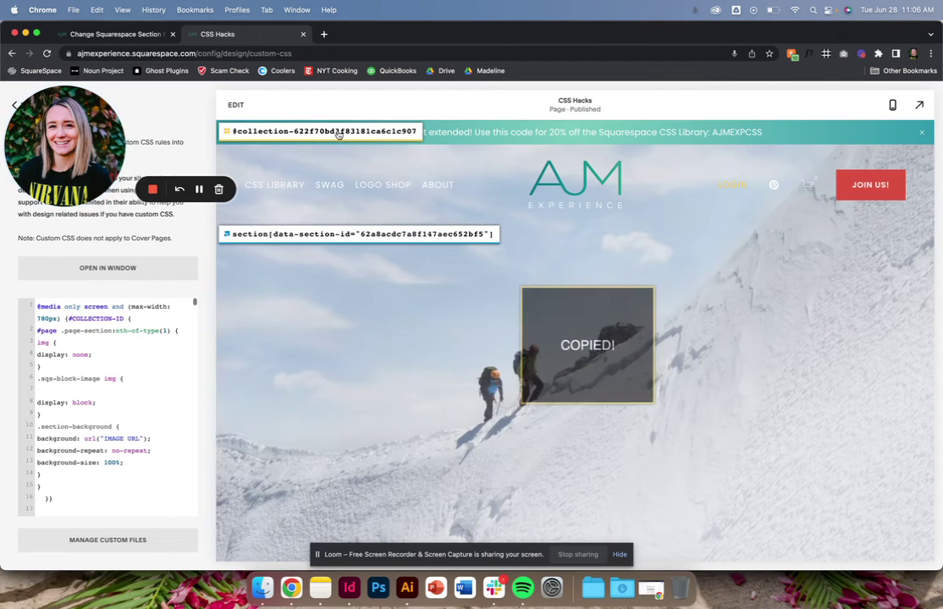
pyautogui.moveTo(124, 318); pyautogui.dragTo(77, 318)
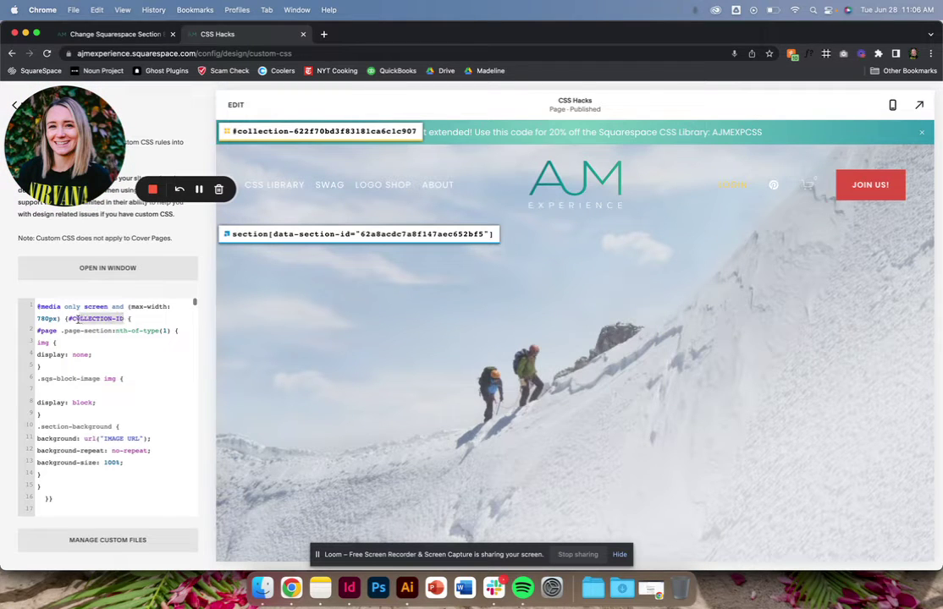
pyautogui.write('#collection-622f70bd3f83181ca6c1c907')
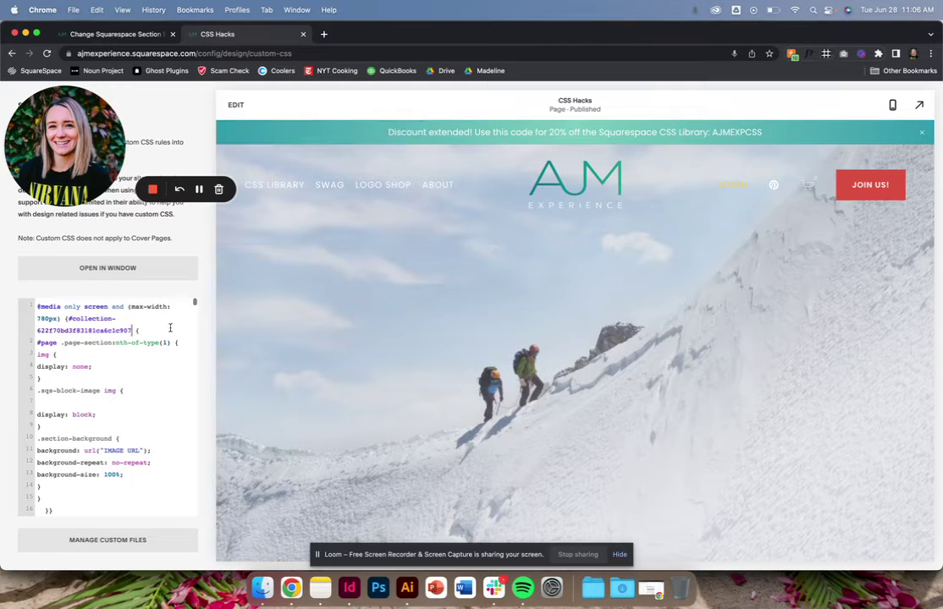
# Replace the IMAGE URL placeholder with the link to the uploaded Adapt2ChangesMobile copy.jpg.
pyautogui.scroll(-5, 175, 364)
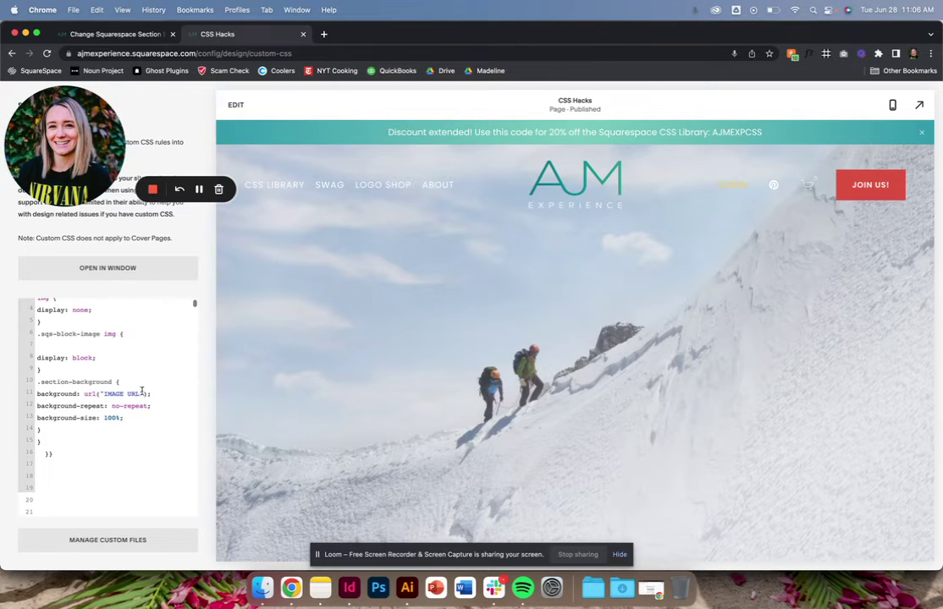
pyautogui.moveTo(140, 393); pyautogui.dragTo(108, 392)
pyautogui.press('BackSpace')
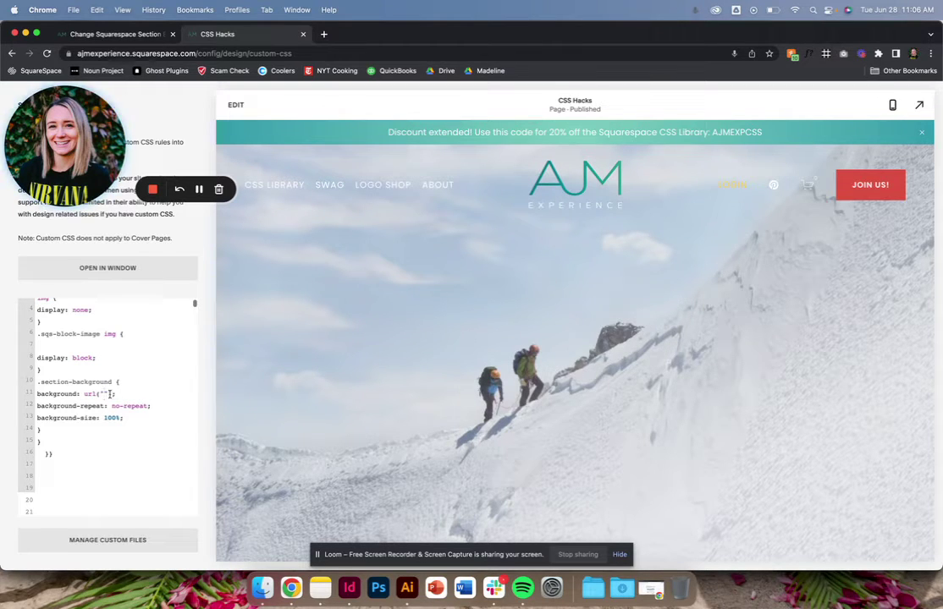
pyautogui.click(109, 540)
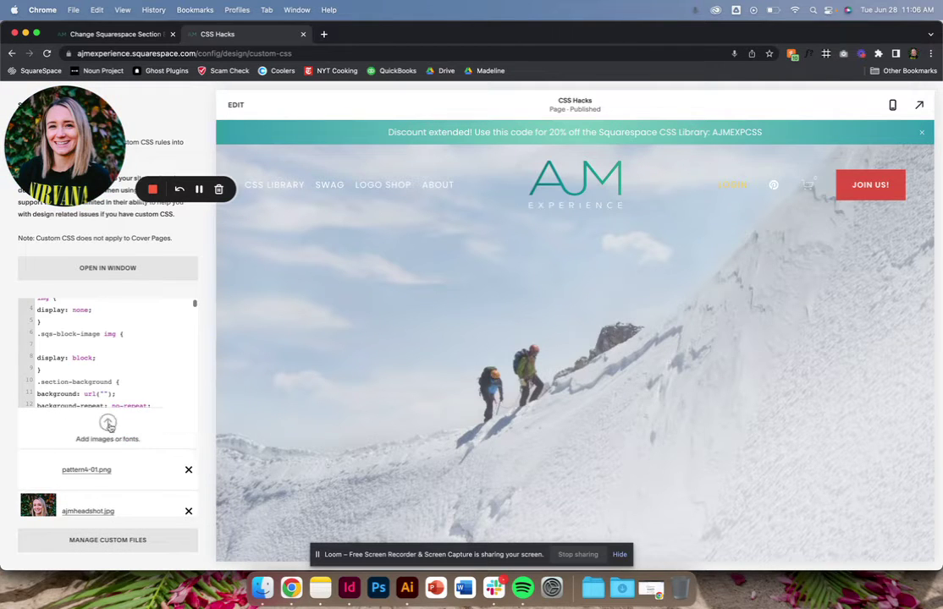
pyautogui.moveTo(112, 423); pyautogui.dragTo(119, 430)
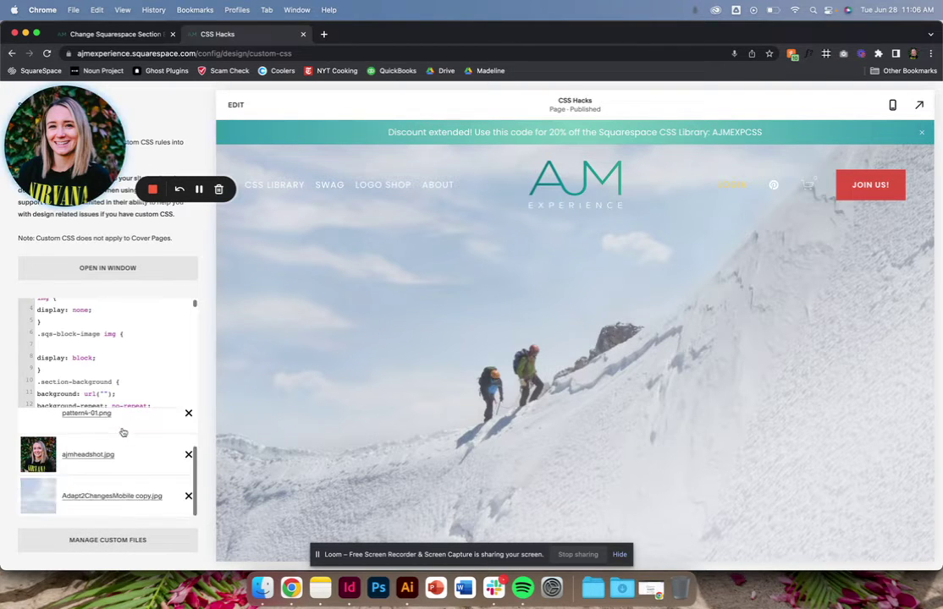
pyautogui.click(119, 491)
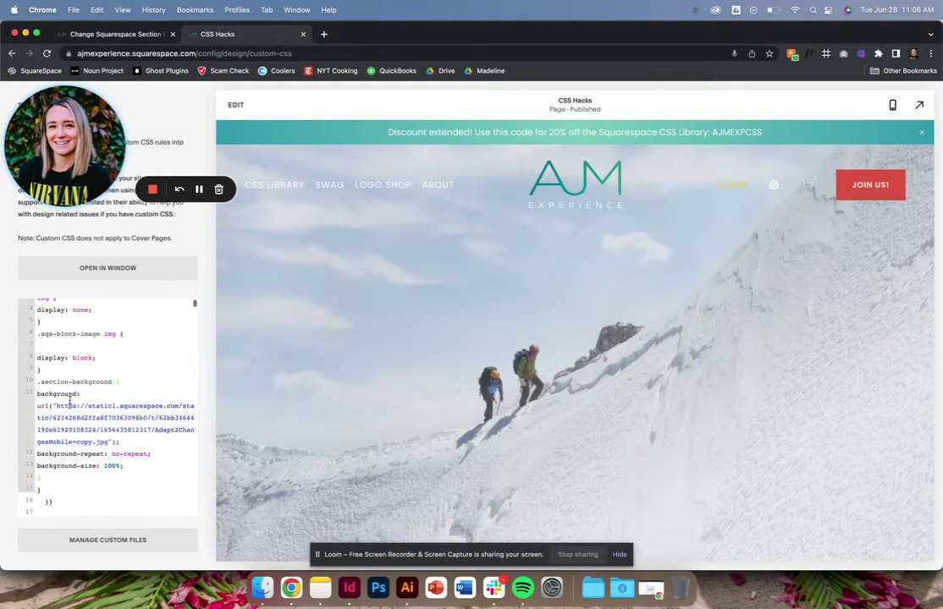
# Switch to mobile preview and scroll the page to check the zoomed-out hero photo.
pyautogui.click(893, 108)
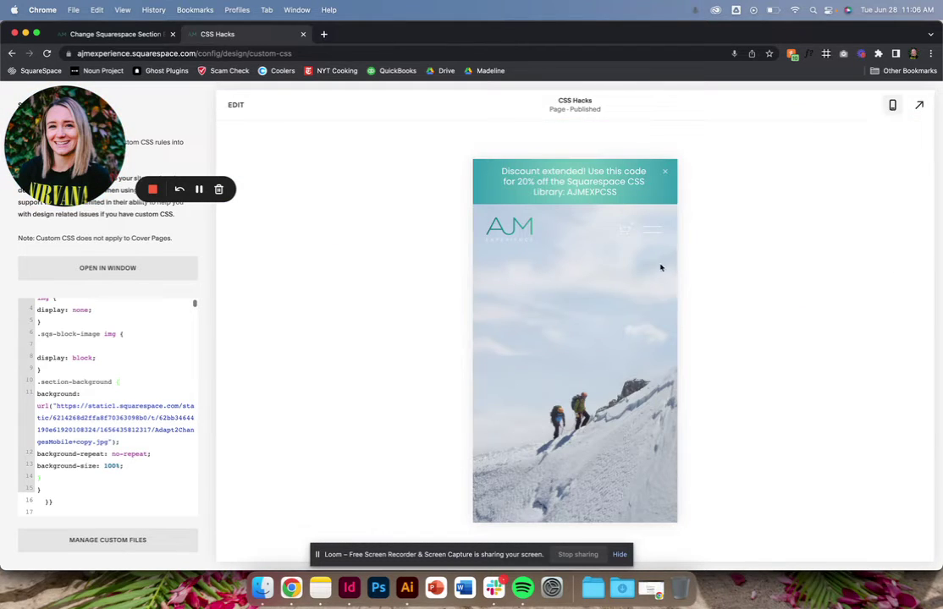
pyautogui.scroll(-2, 624, 315)
pyautogui.scroll(2, 625, 315)
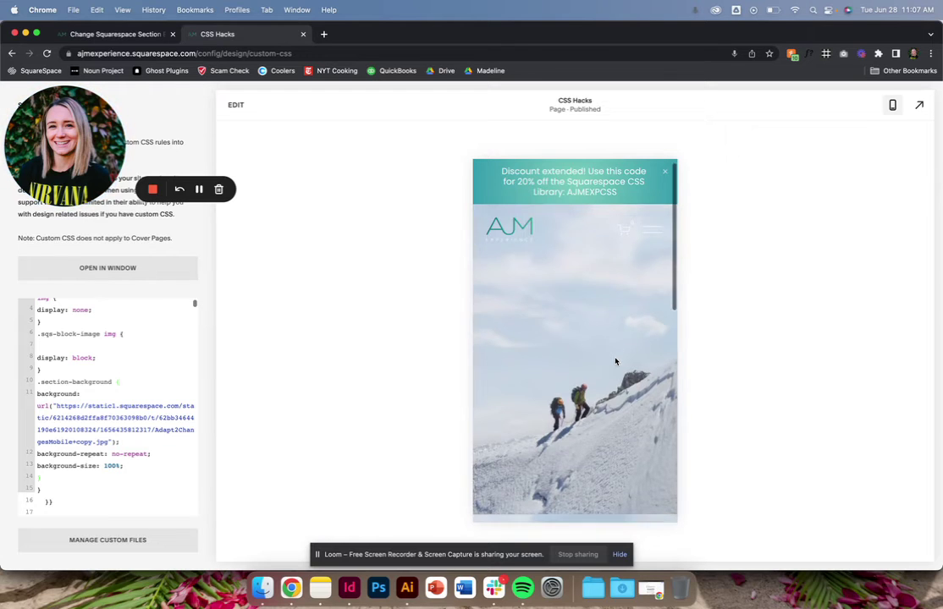
pyautogui.scroll(-5, 615, 362)
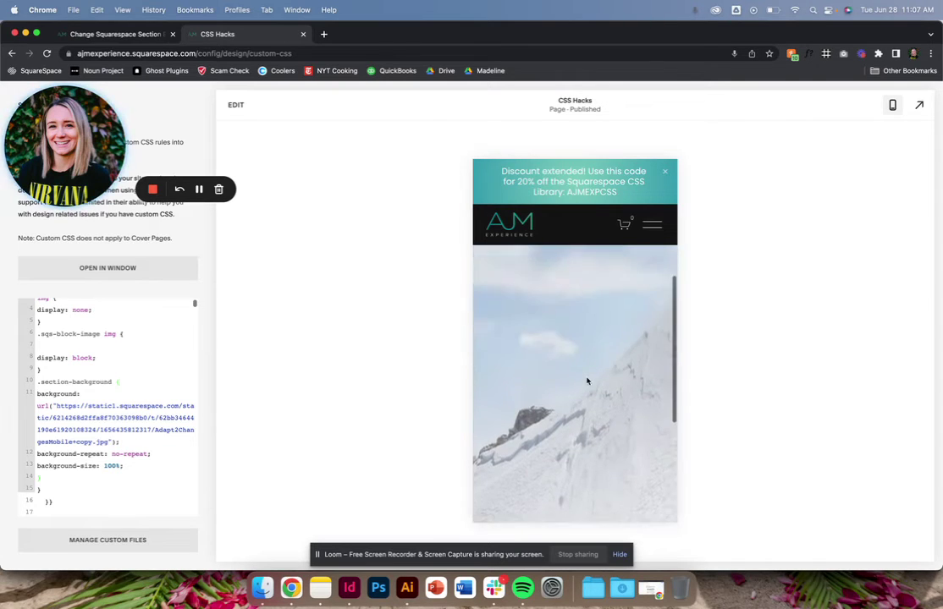
pyautogui.scroll(-2, 584, 379)
pyautogui.scroll(5, 587, 381)
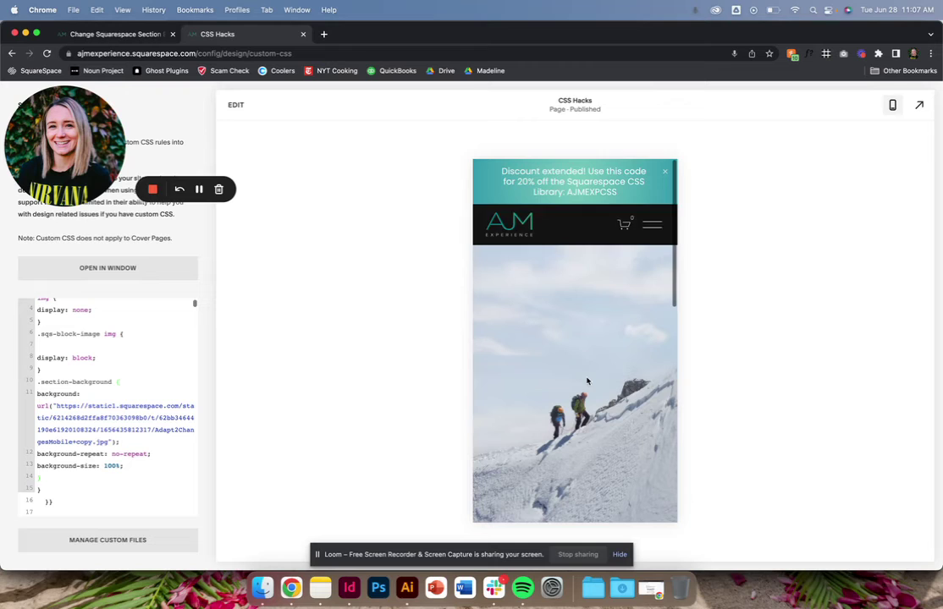
pyautogui.scroll(2, 148, 424)
pyautogui.scroll(2, 148, 425)
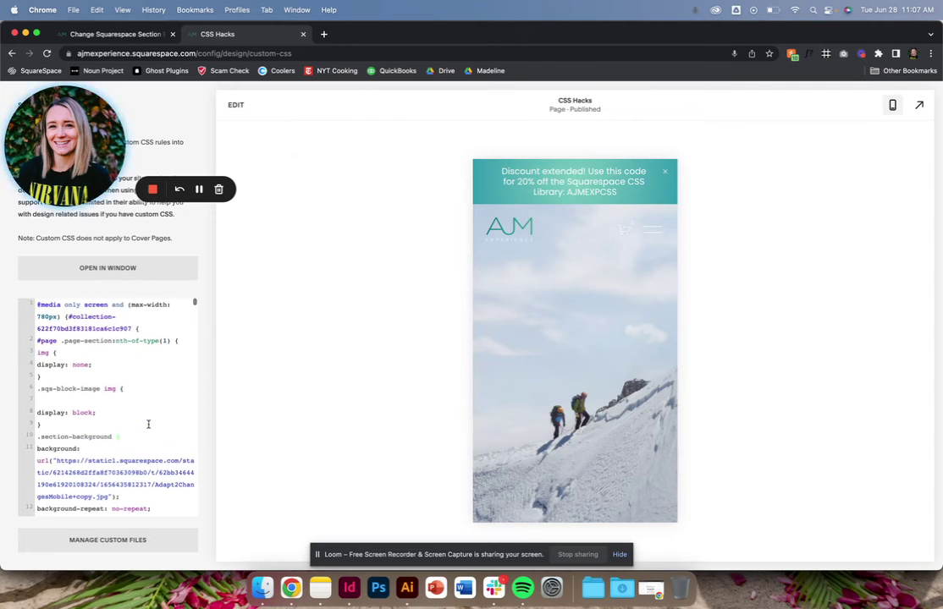
# Change the #page selector from nth-of-type(1) to nth-of-type(2).
pyautogui.click(151, 342)
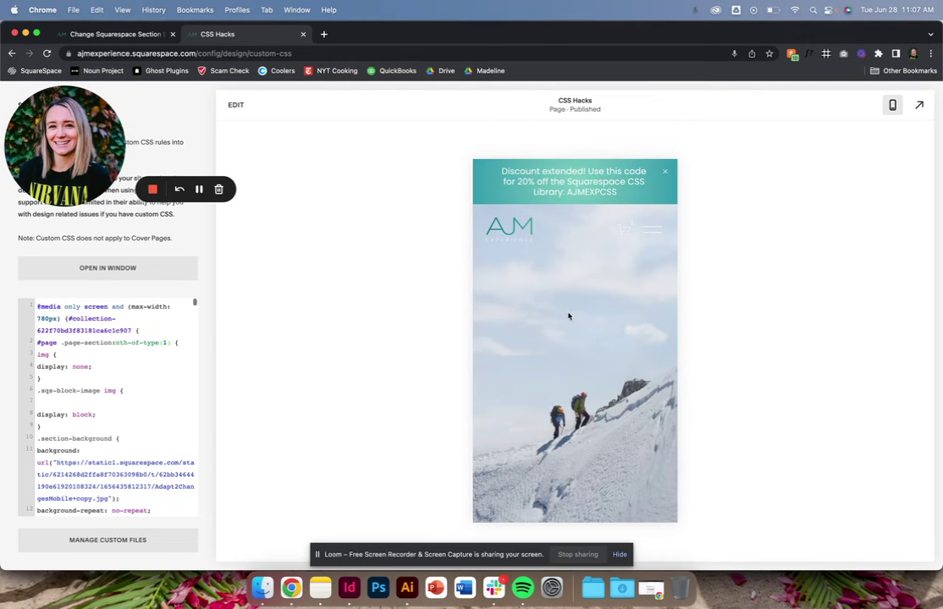
pyautogui.scroll(-5, 575, 364)
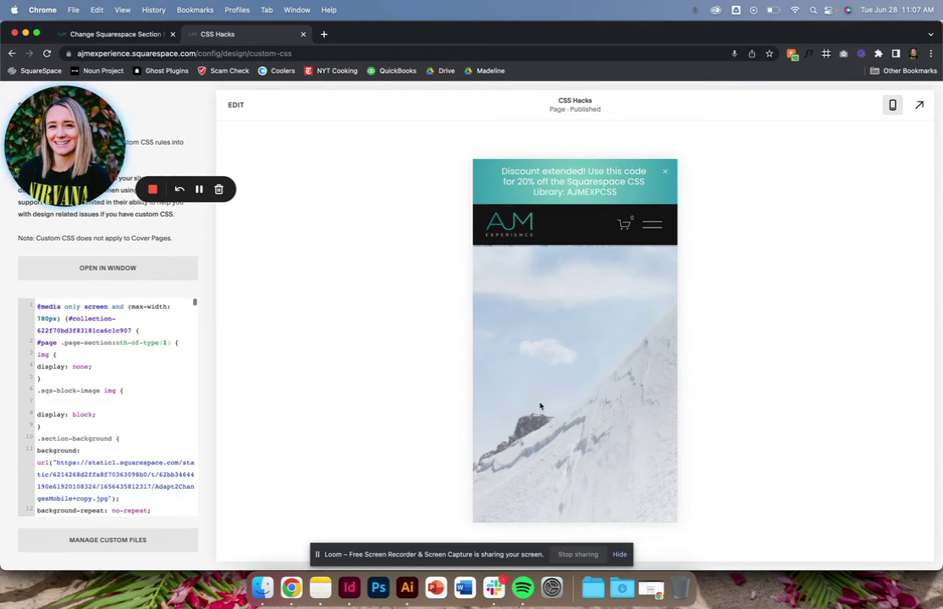
pyautogui.press('BackSpace')
pyautogui.write('2')
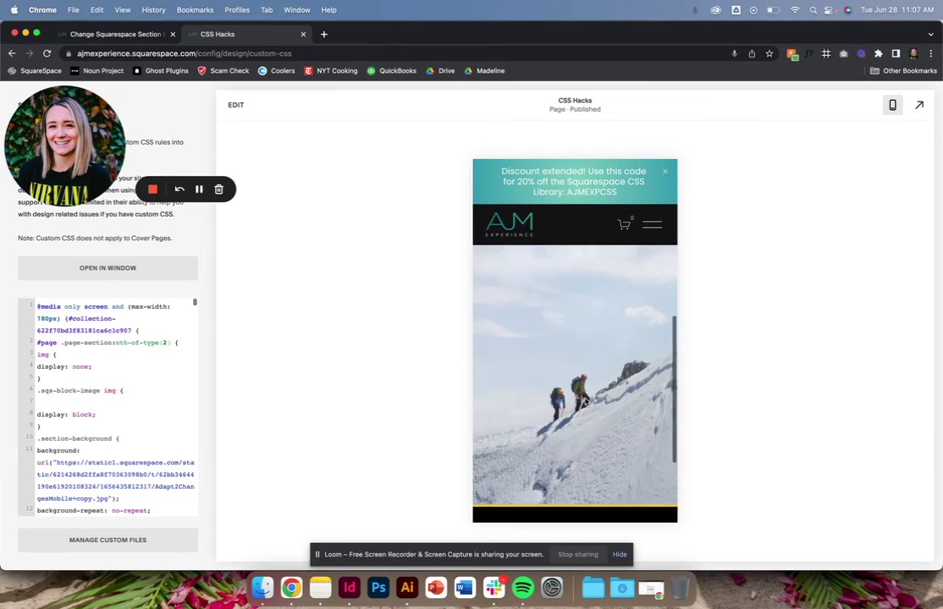
# Scroll the mobile preview to confirm the climbers photo fills the hero section.
pyautogui.scroll(-3, 567, 398)
pyautogui.scroll(3, 584, 402)
pyautogui.scroll(-3, 585, 402)
pyautogui.scroll(5, 593, 385)
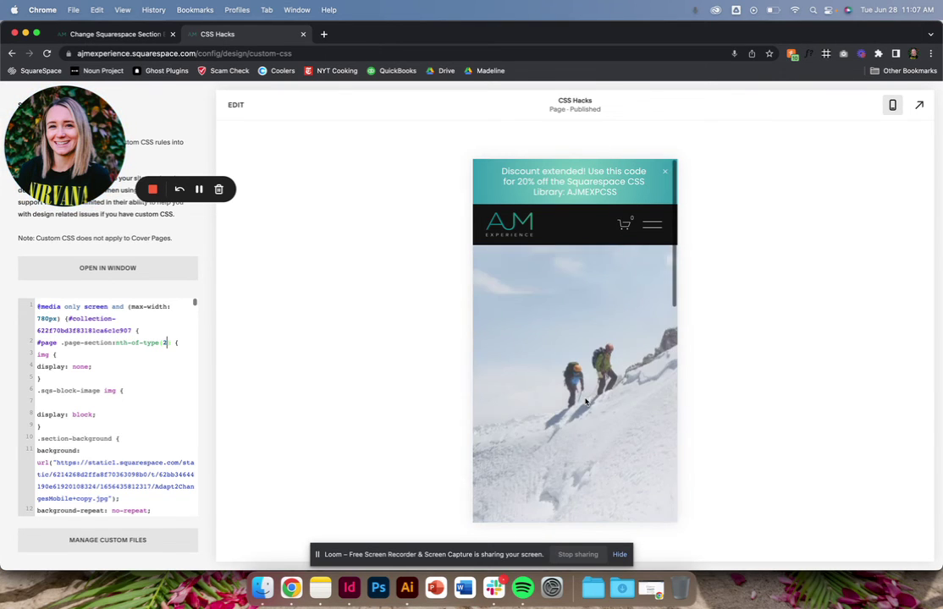
pyautogui.scroll(-3, 584, 376)
pyautogui.scroll(5, 586, 372)
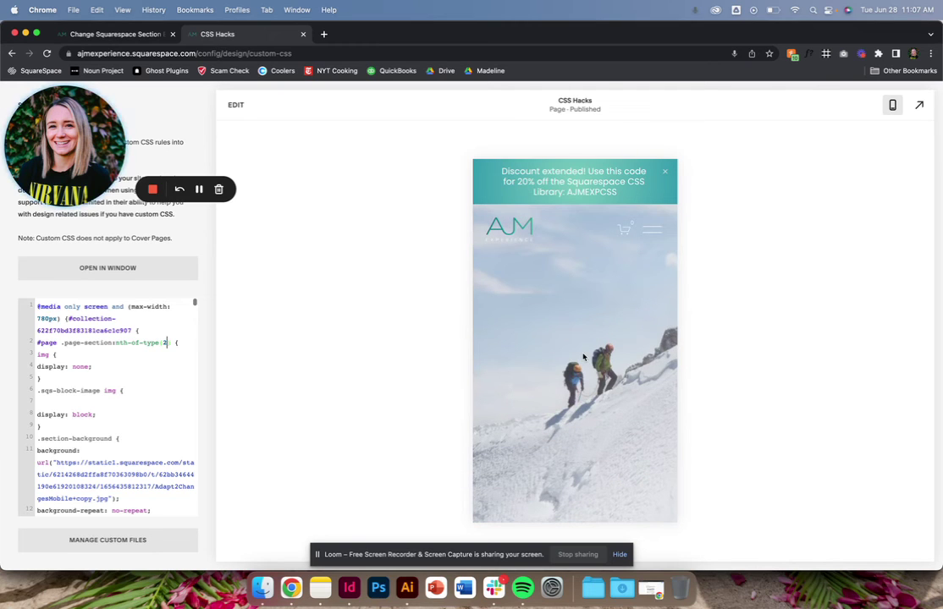
pyautogui.scroll(-3, 583, 357)
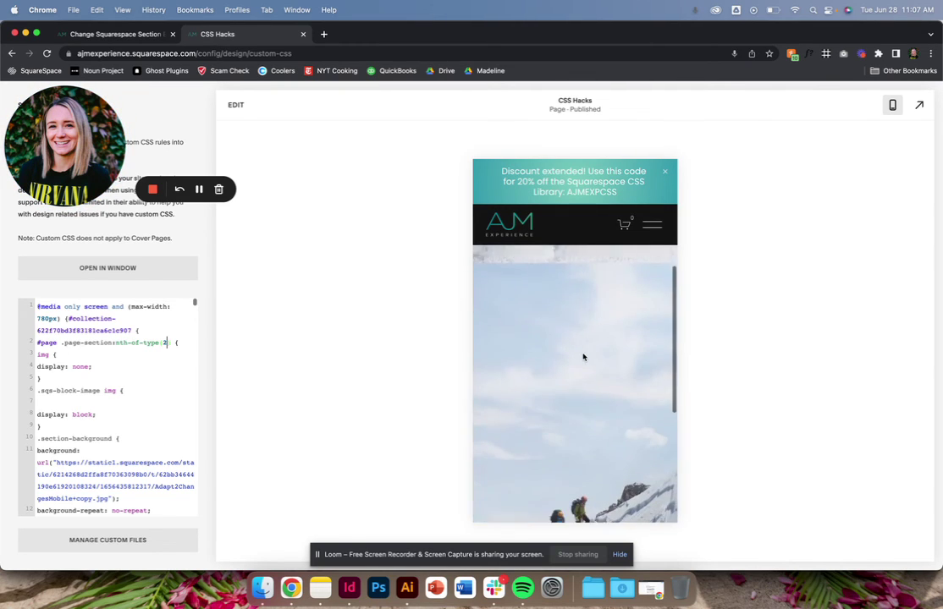
pyautogui.click(169, 342)
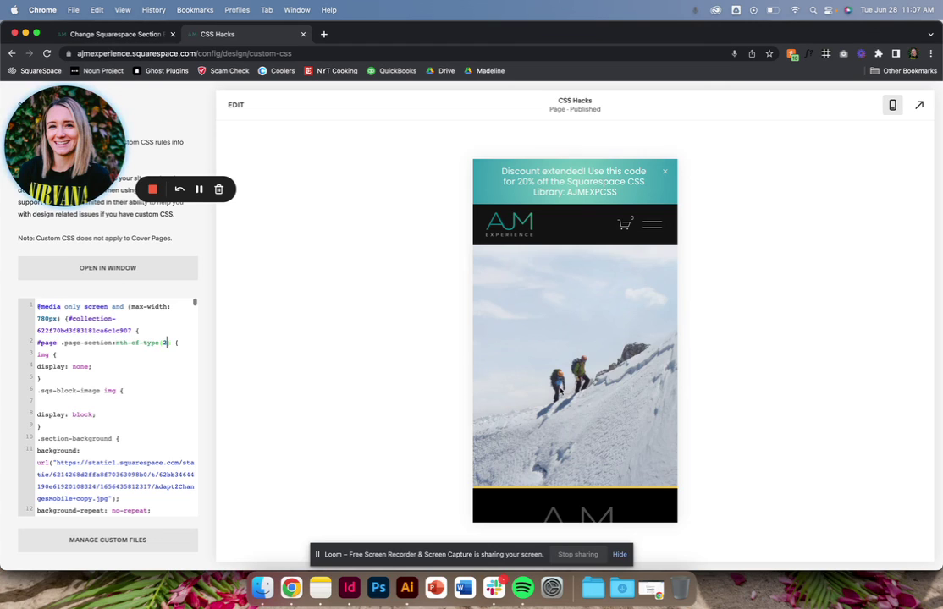